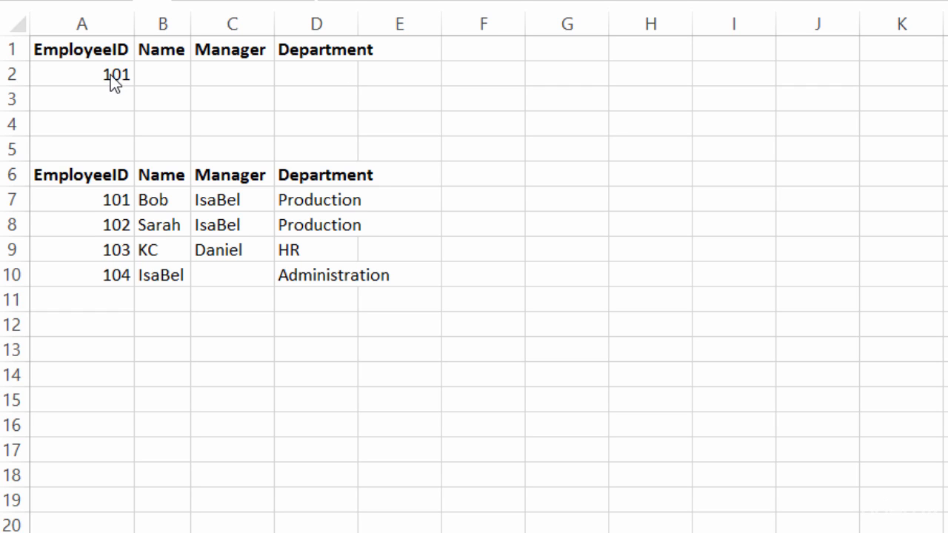
Enter a VLOOKUP in B2 that looks up A2 in A7:D10 and returns column 2 with an exact match (FALSE)
click(167, 78)
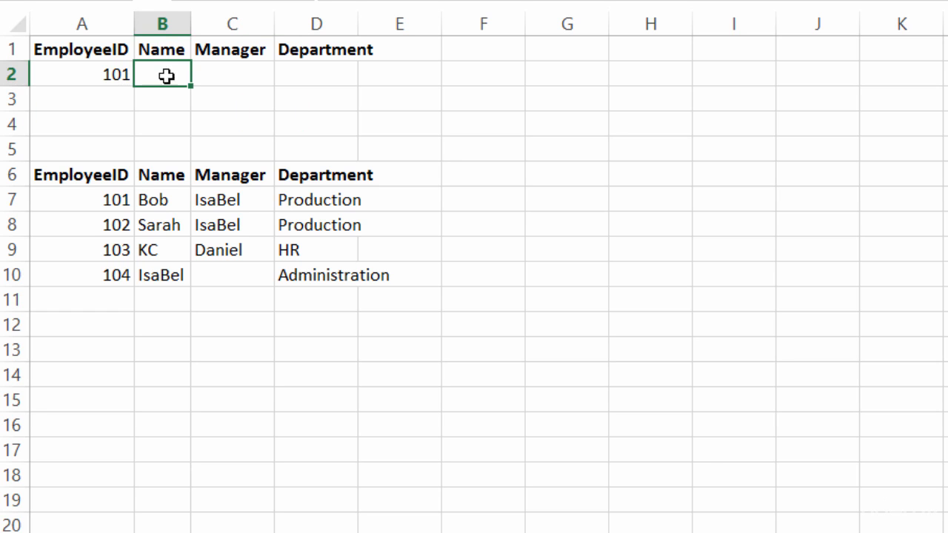
text(=vl)
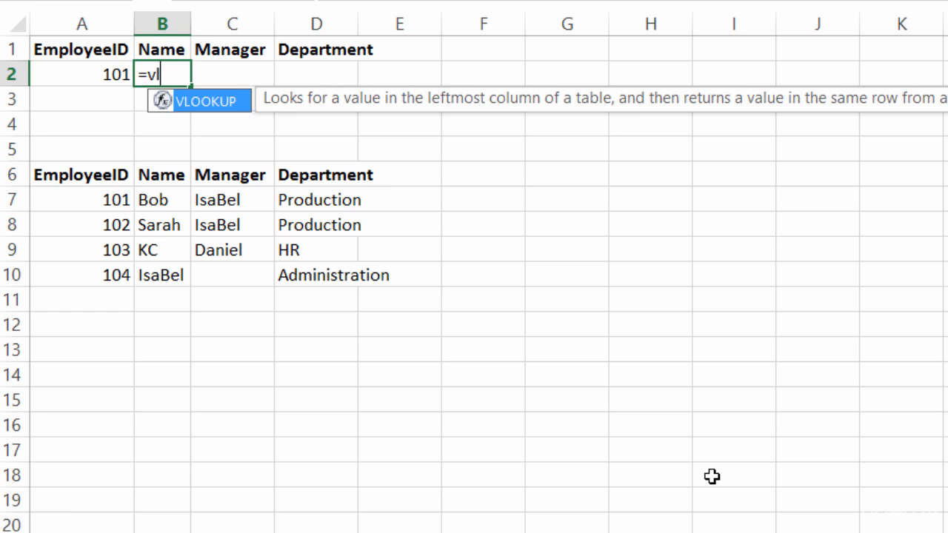
key(Tab)
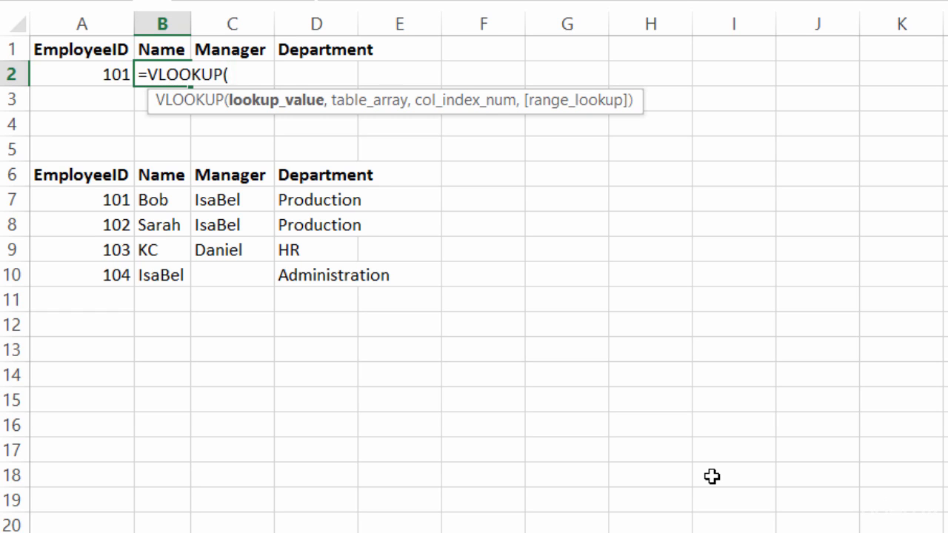
click(89, 71)
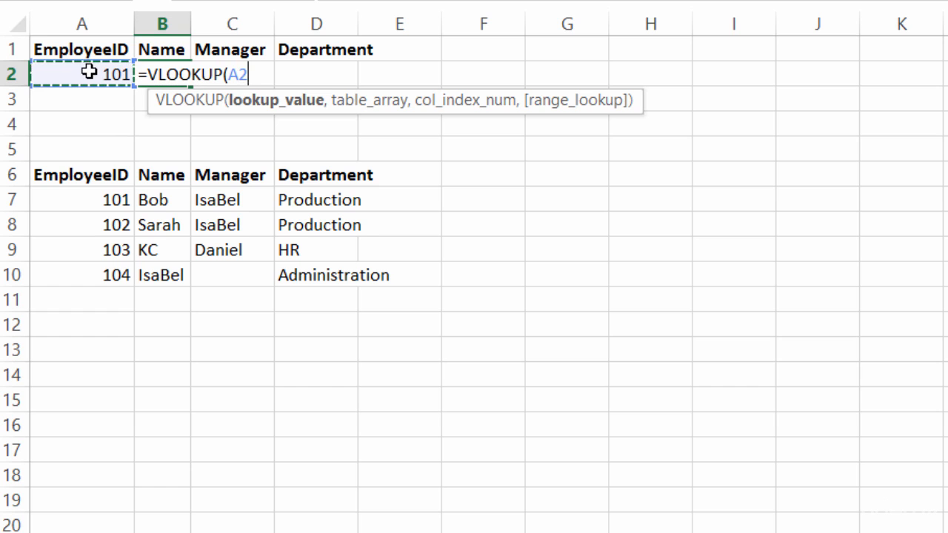
text(,)
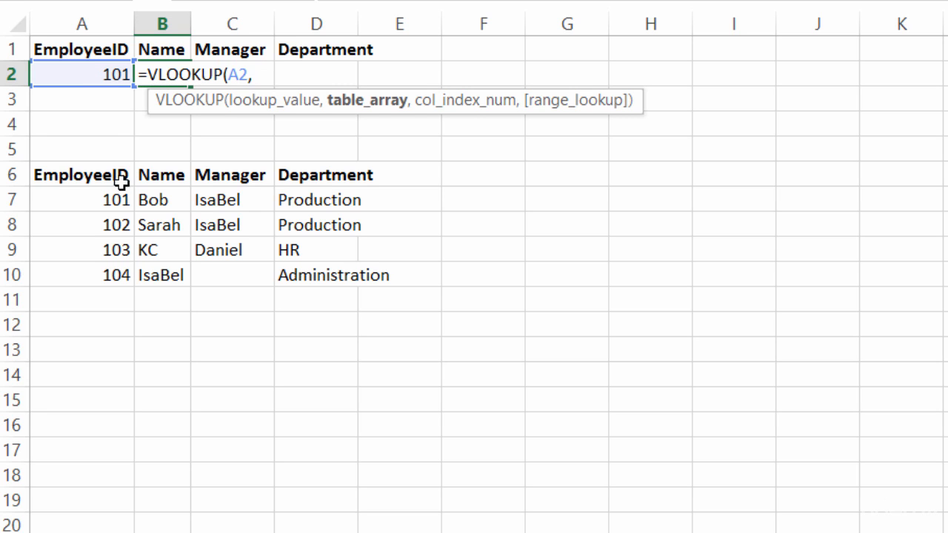
drag(102, 191, 319, 275)
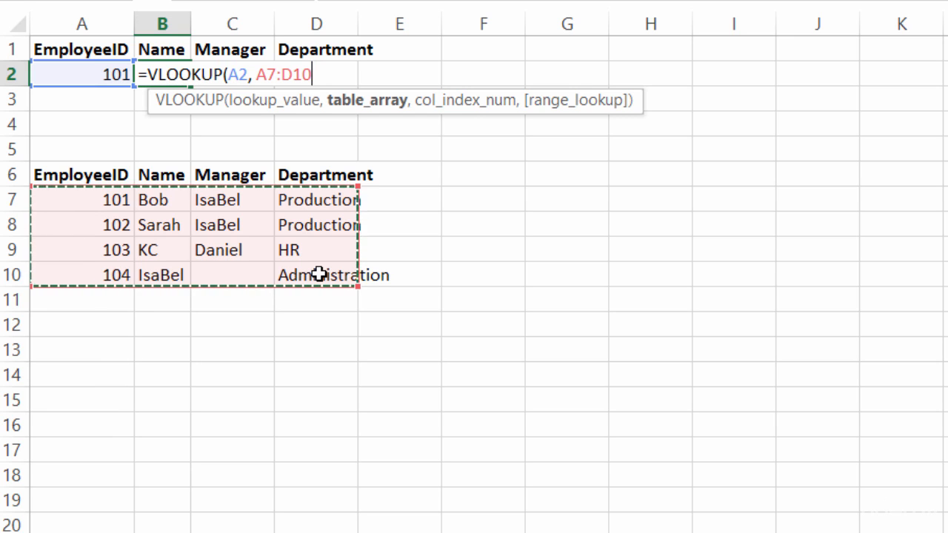
text(,)
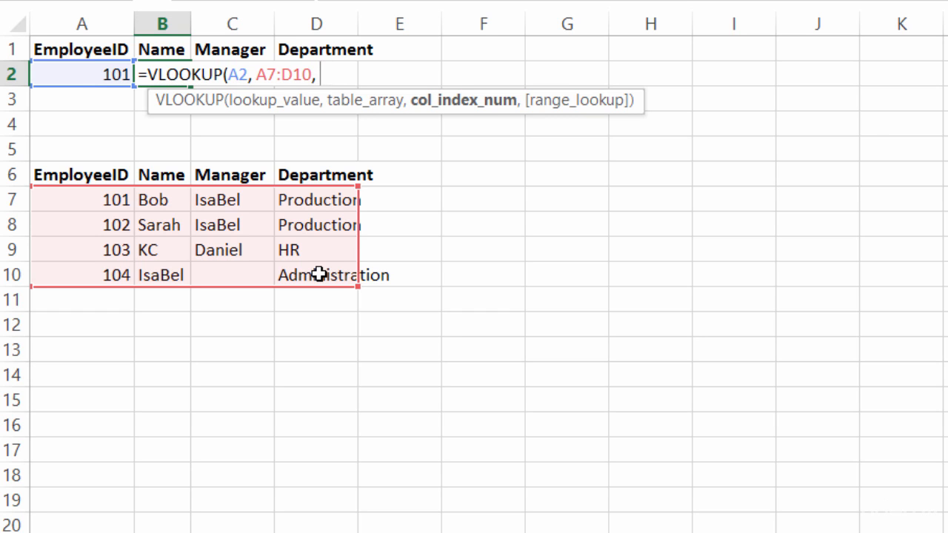
text(2,)
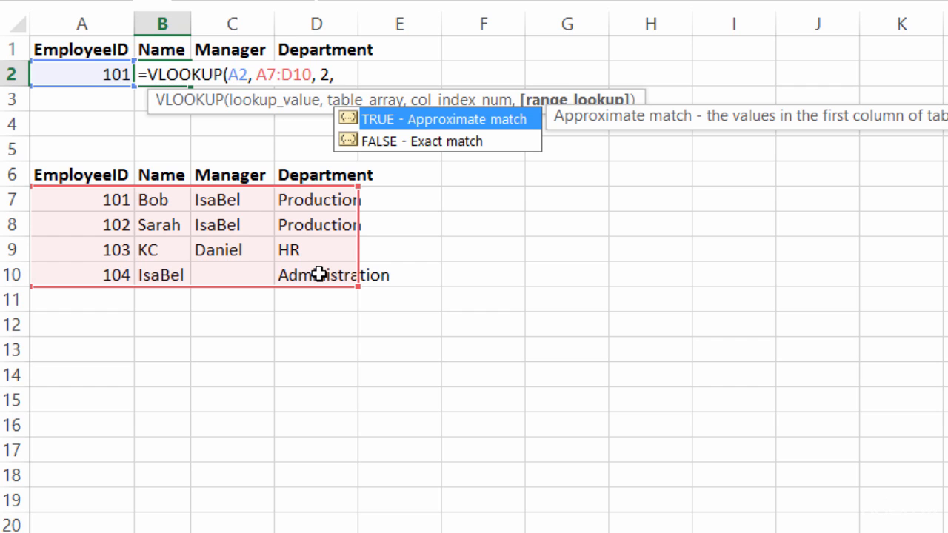
key(Down)
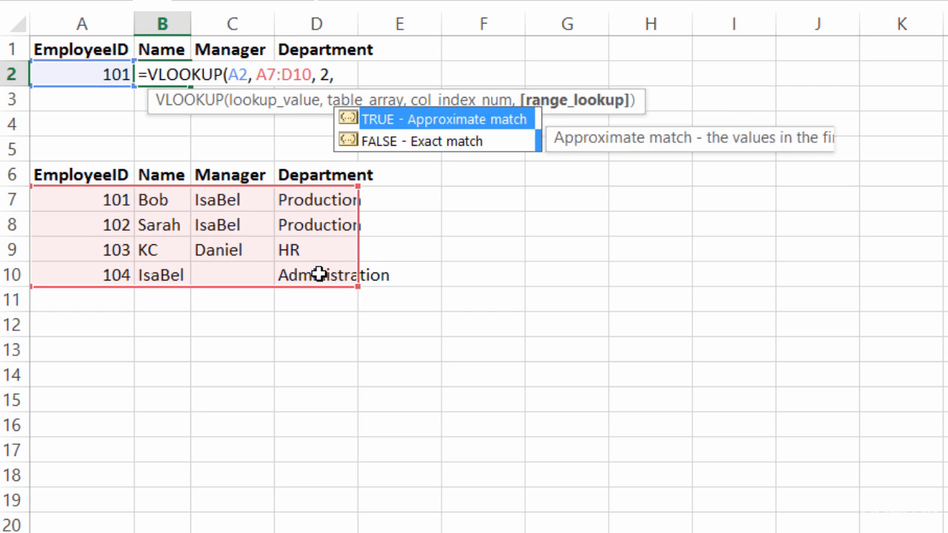
key(Tab)
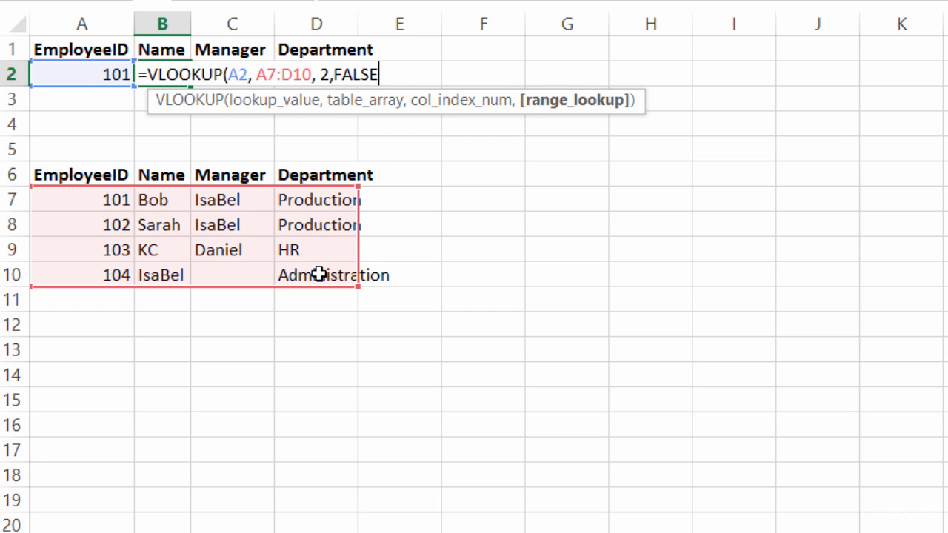
key(Return)
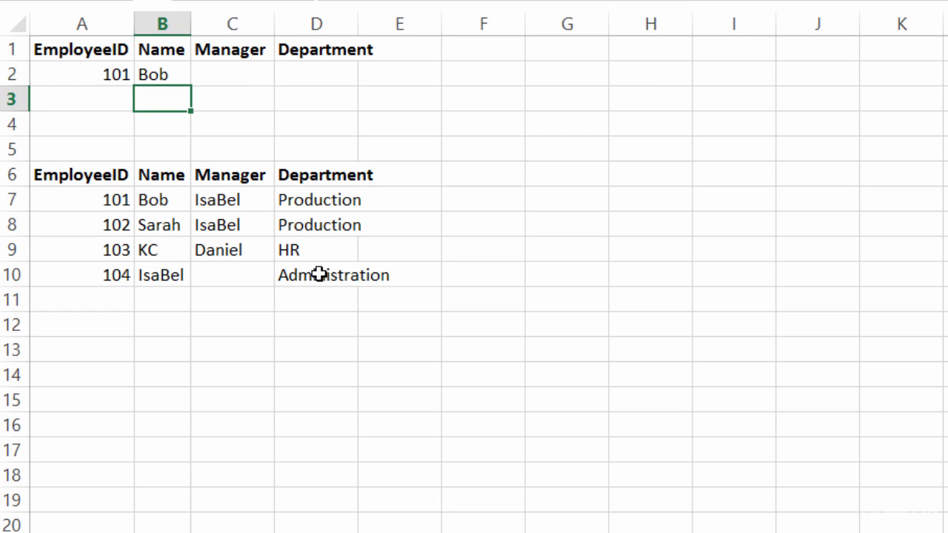
Test the name lookup by setting the EmployeeID in A2 to 104 and switching it back to 101
click(104, 74)
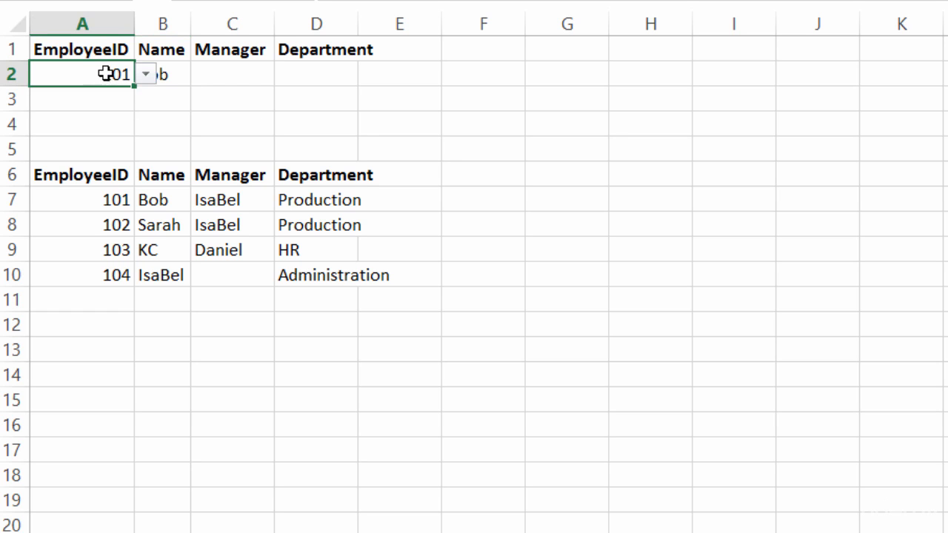
click(147, 75)
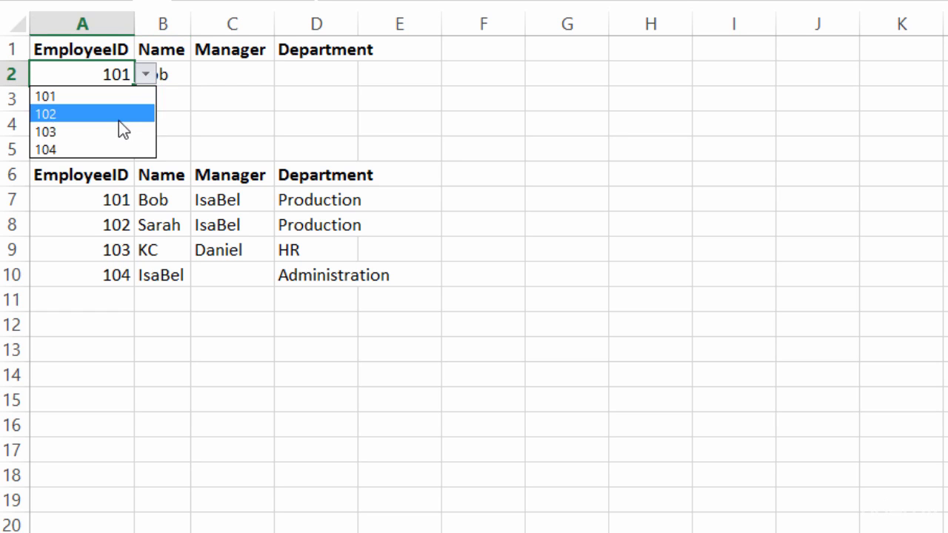
click(118, 148)
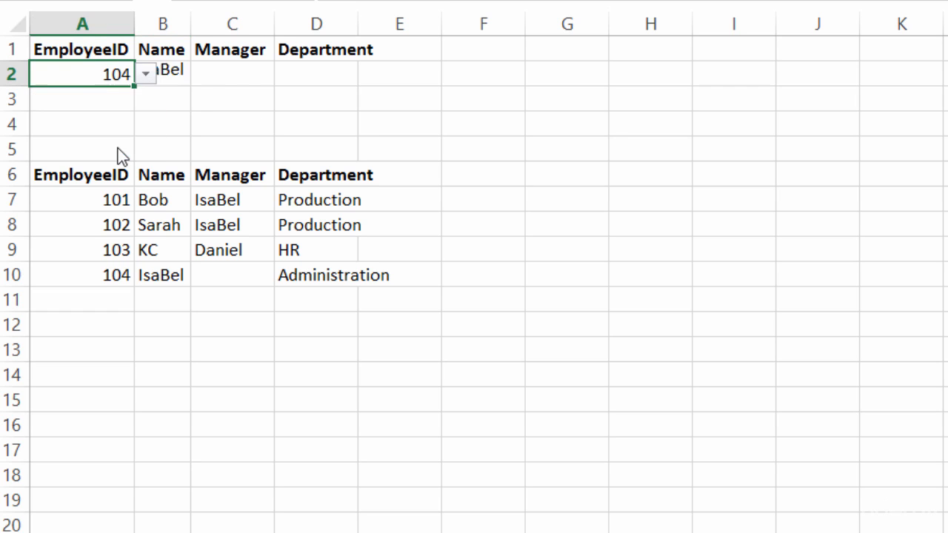
click(238, 95)
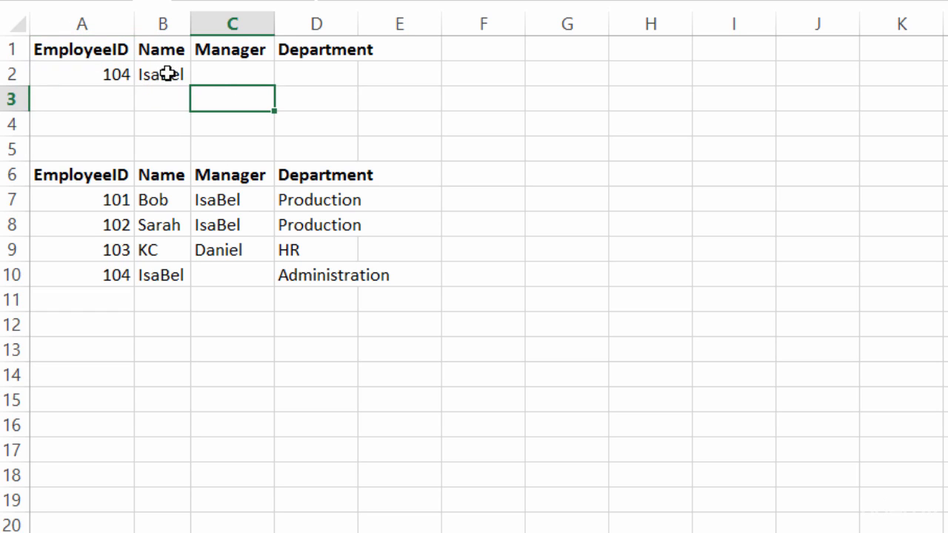
click(104, 76)
click(146, 75)
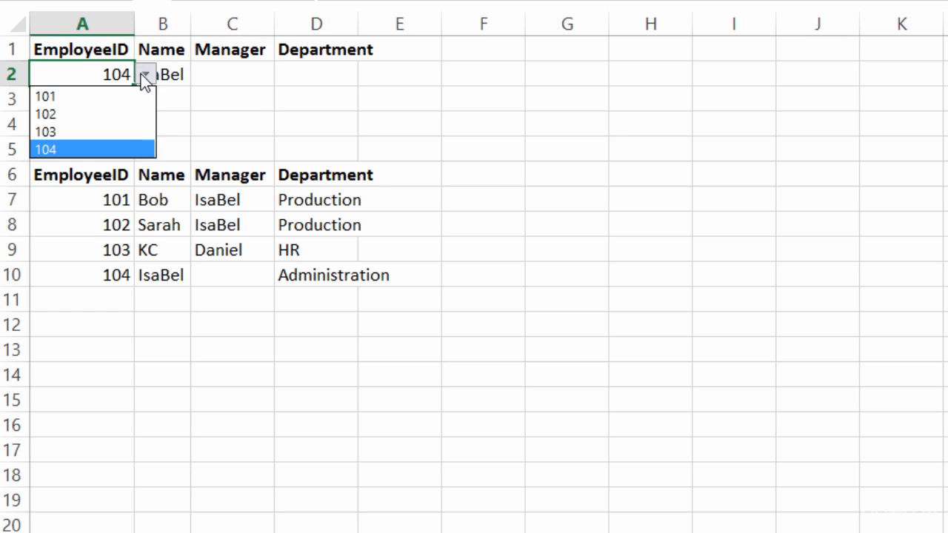
click(134, 94)
Enter a VLOOKUP in C2 that looks up A2 in A7:D10 and returns column 3 for the manager
click(215, 79)
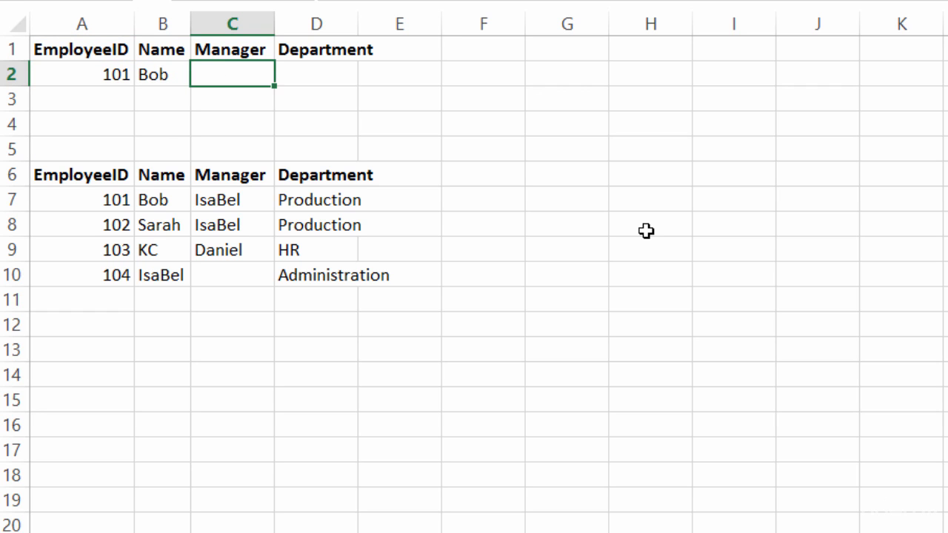
text(=vl)
key(Tab)
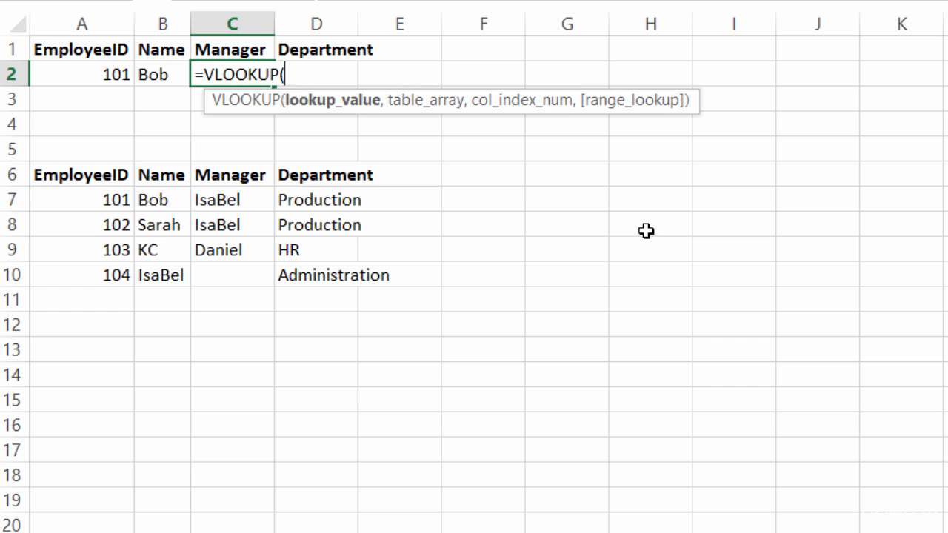
click(112, 72)
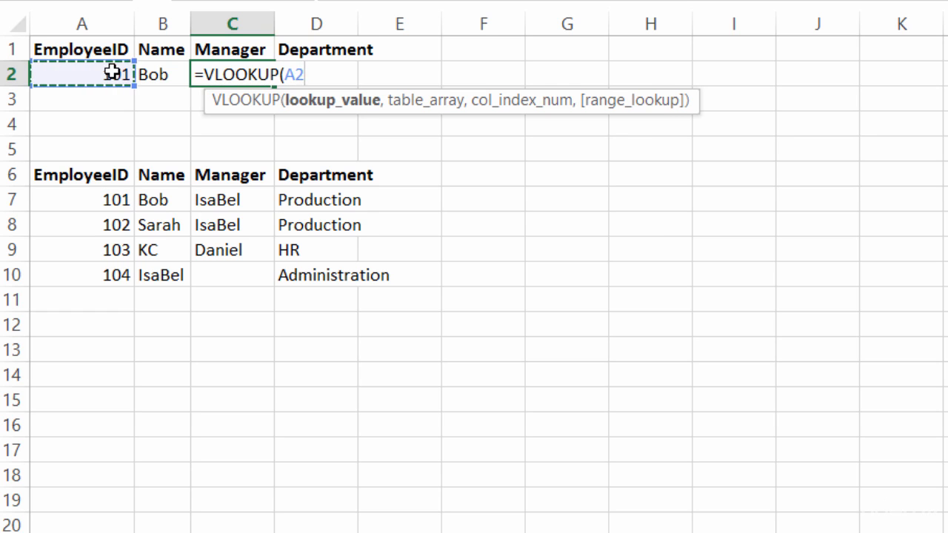
text(,)
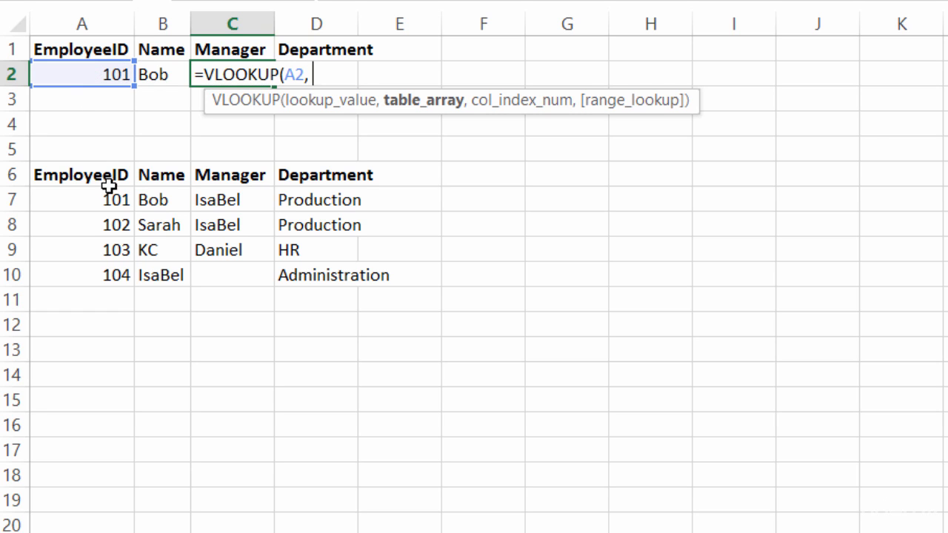
drag(101, 191, 333, 270)
text(,)
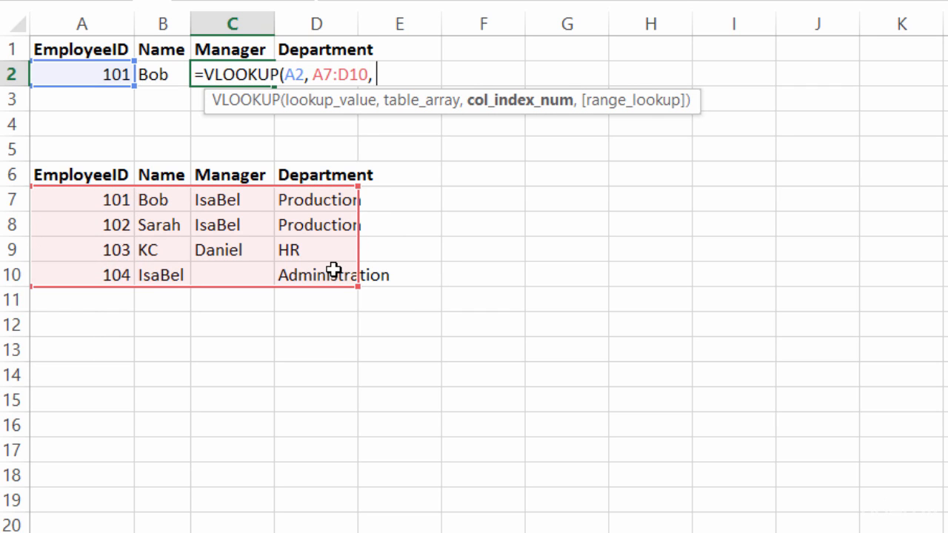
text(3)
key(Return)
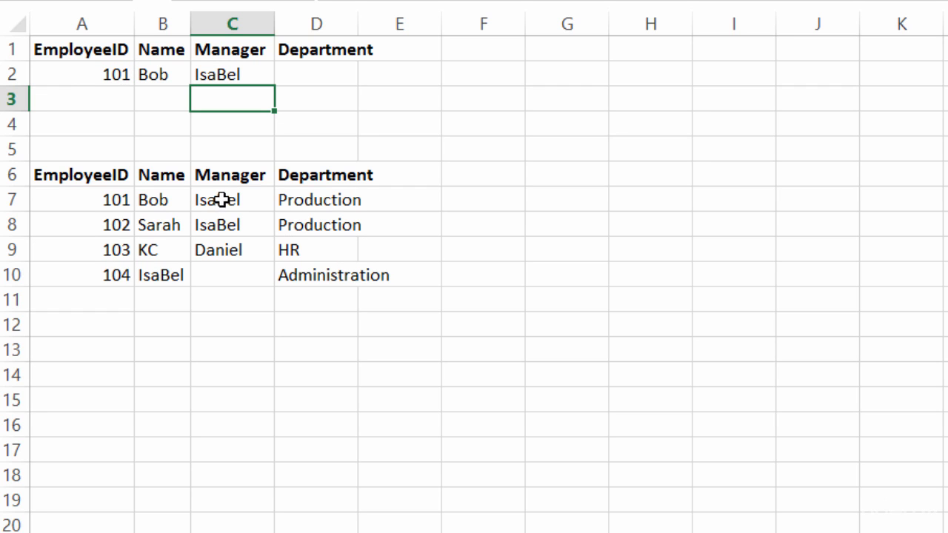
Enter a VLOOKUP in D2 that looks up A2 in A7:D10 and returns column 4 for the department
click(305, 75)
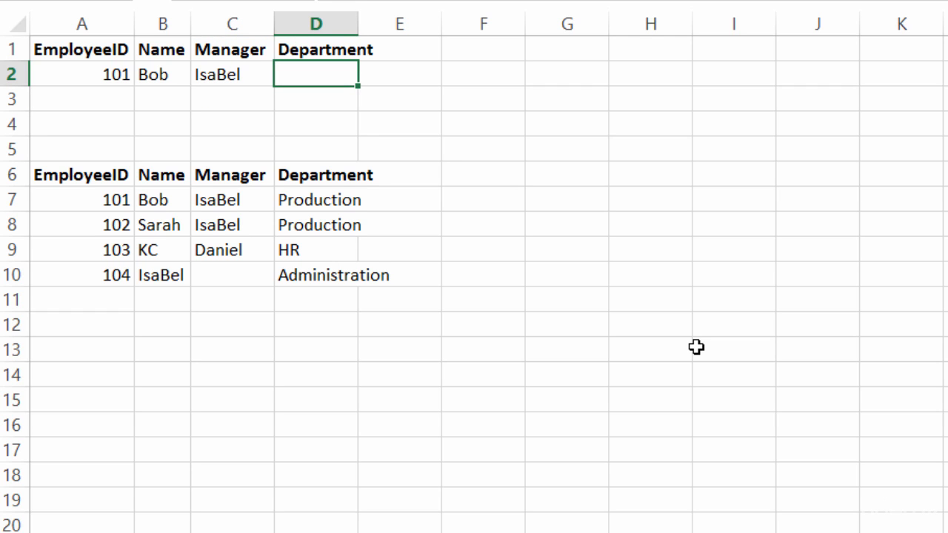
text(=vlo)
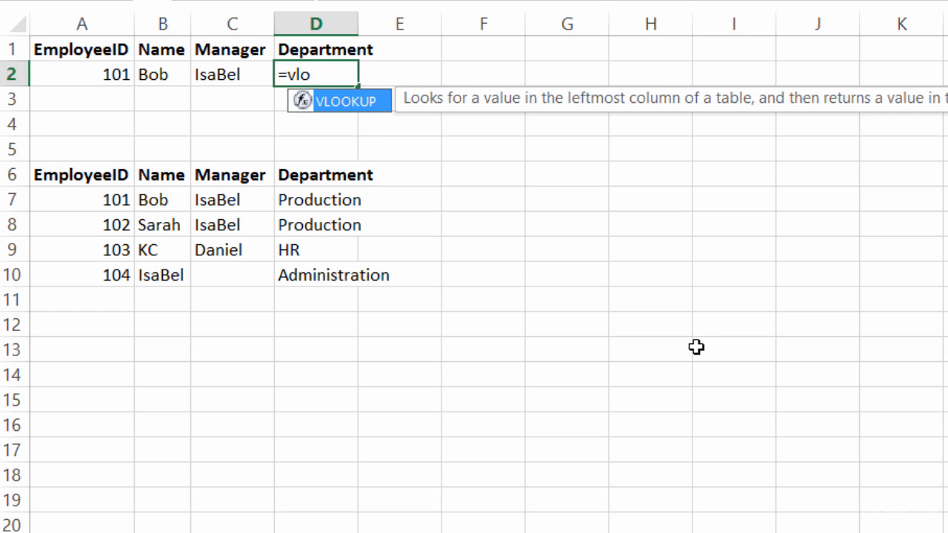
key(Tab)
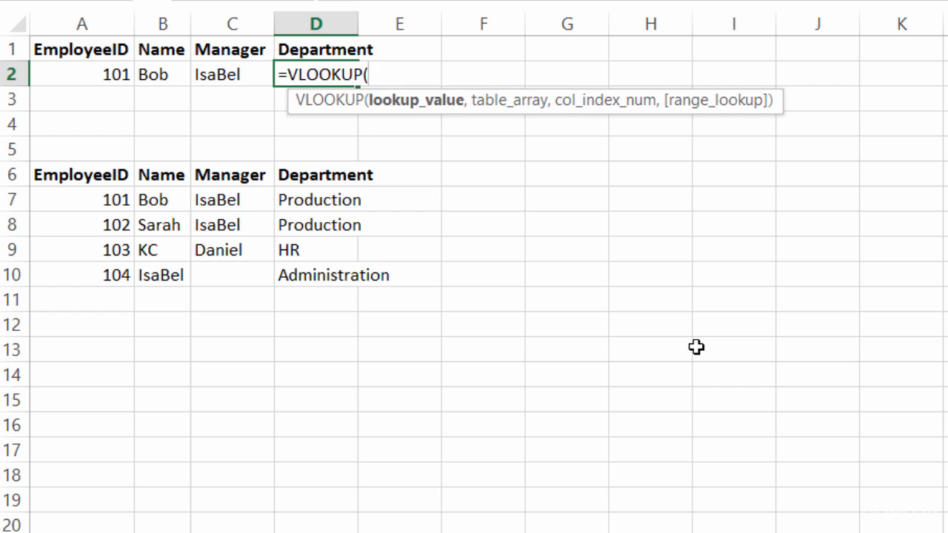
click(103, 71)
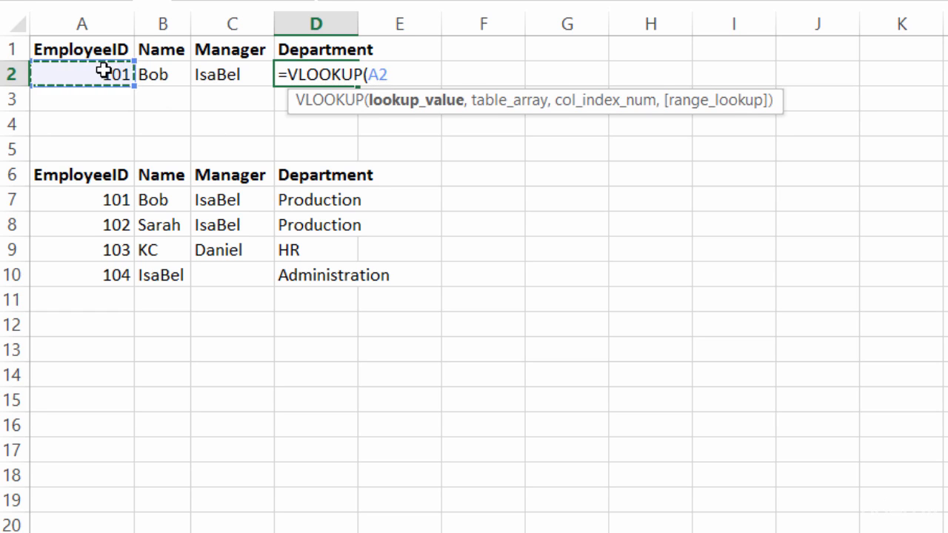
text(,)
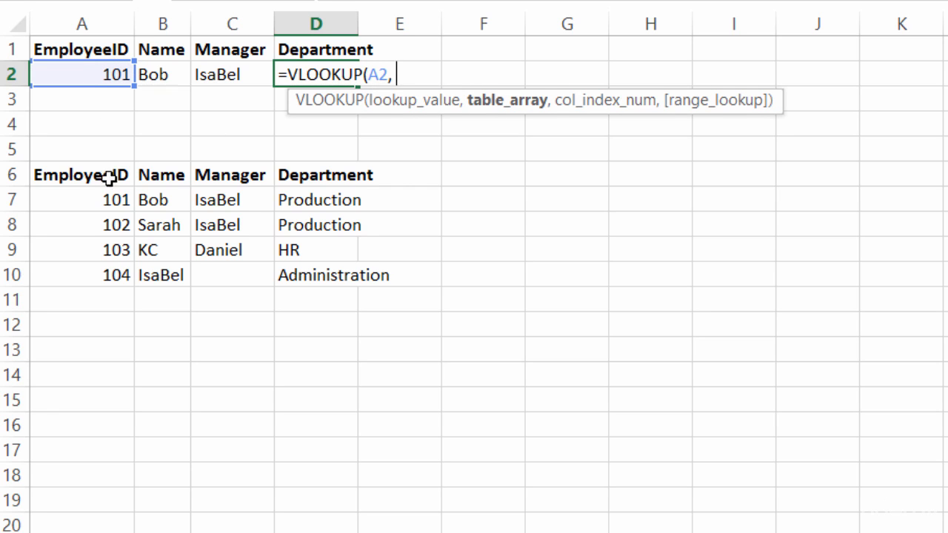
drag(110, 201, 337, 271)
text(,)
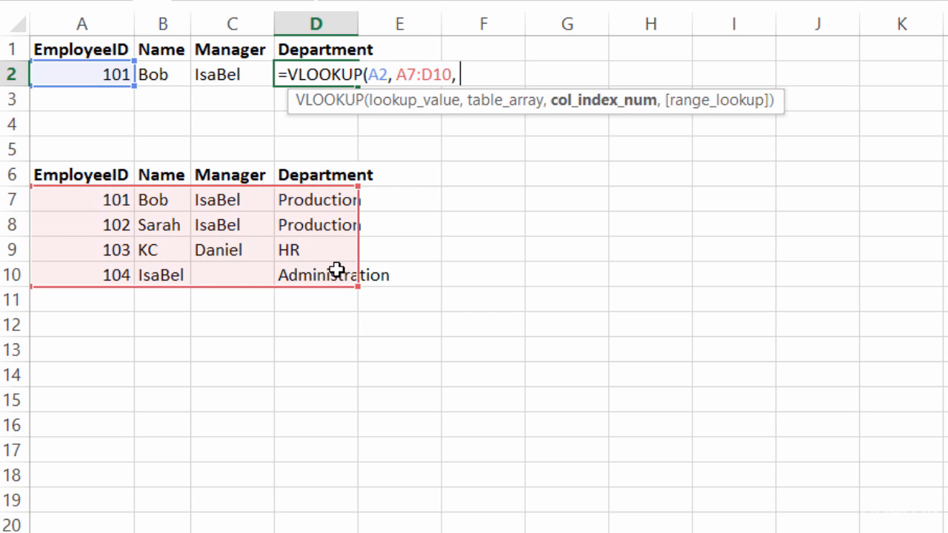
text( 4)
key(Return)
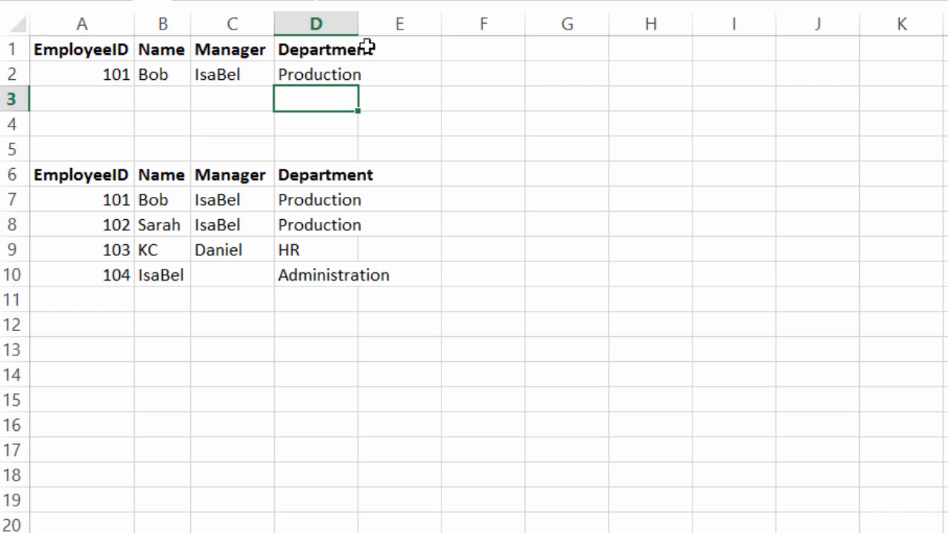
Choose 103 as the EmployeeID in A2 to test all three lookup formulas
click(101, 74)
click(145, 73)
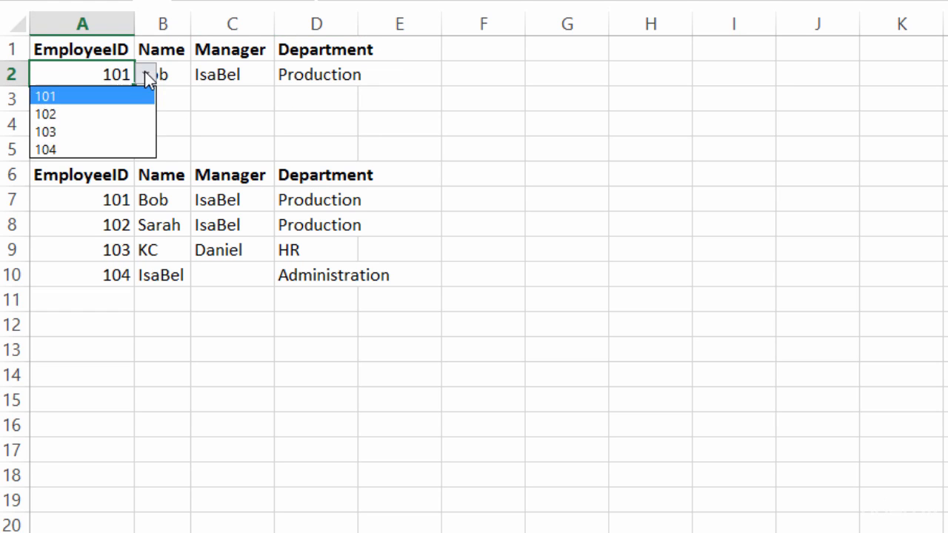
click(111, 127)
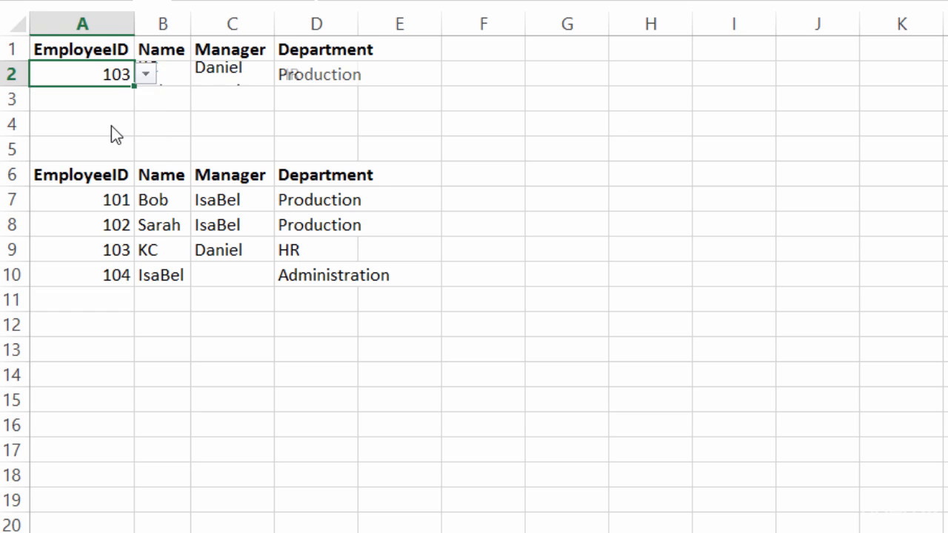
click(112, 127)
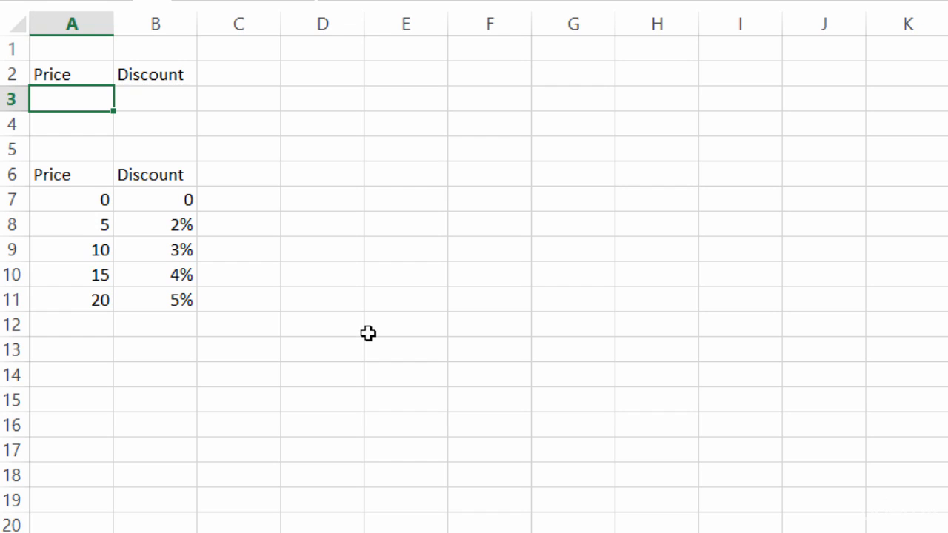
Enter price 5 in A3 and, in B3, a VLOOKUP of A3 in A7:B11 that returns column 2 with approximate match (TRUE)
text(5)
key(Tab)
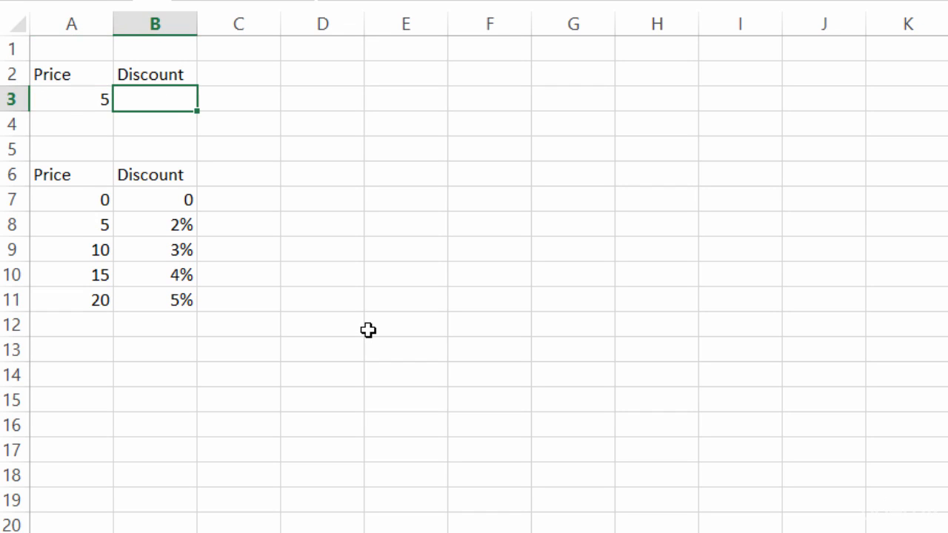
text(=vl)
key(Tab)
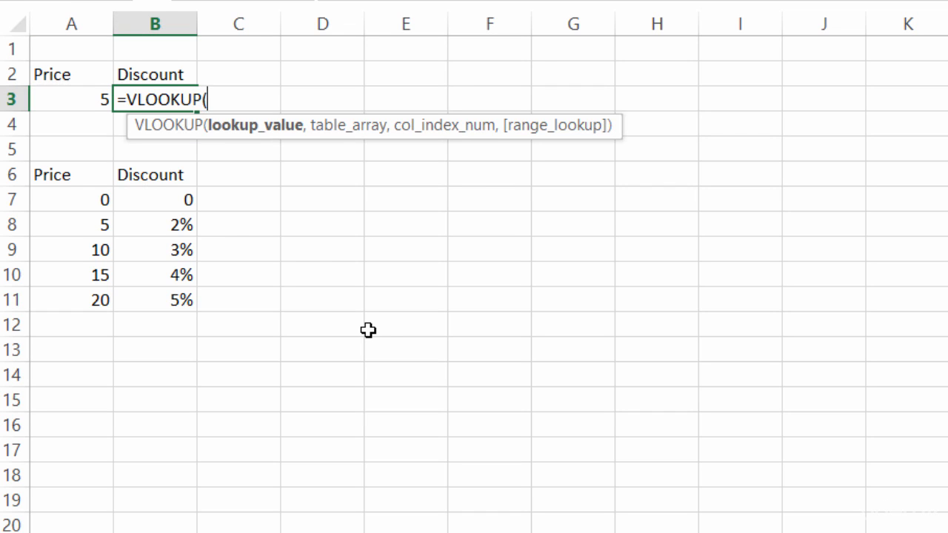
click(85, 100)
text(,)
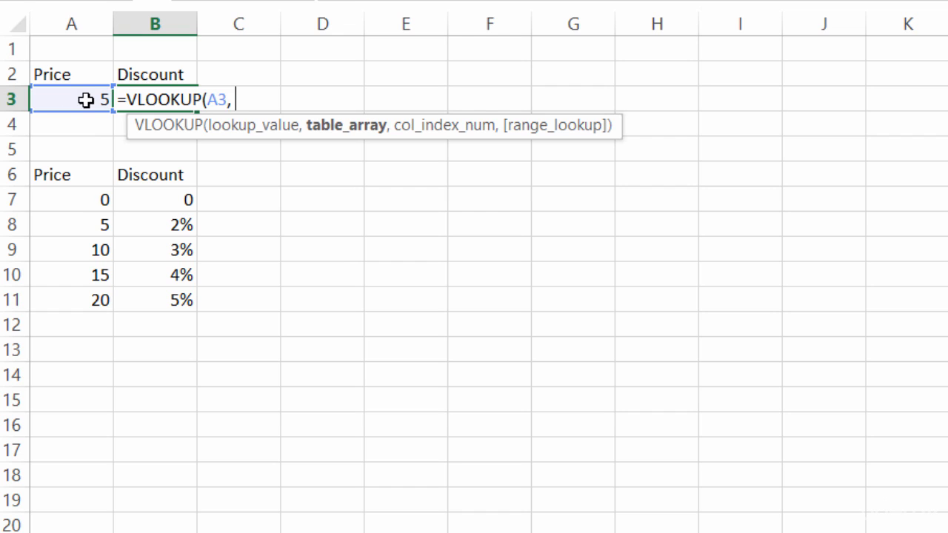
drag(89, 194, 166, 297)
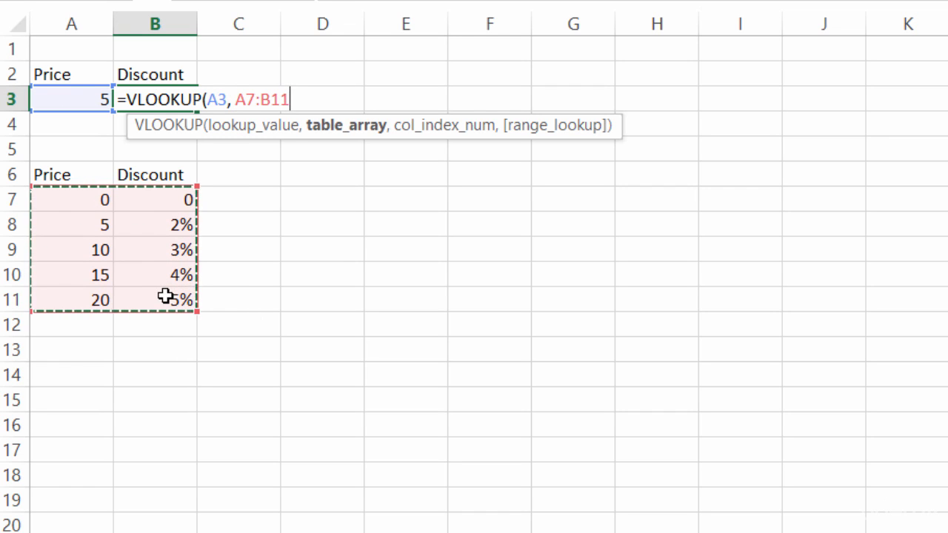
text(, )
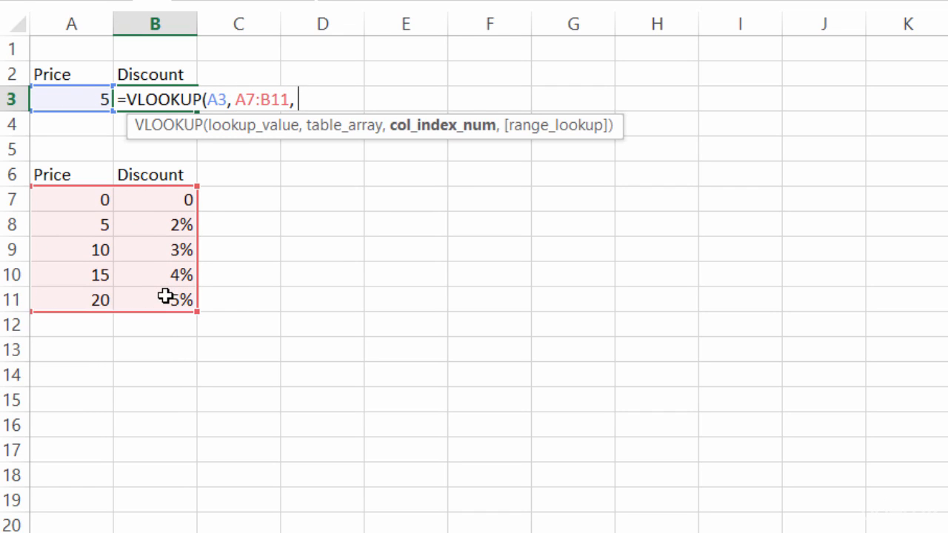
text(2,)
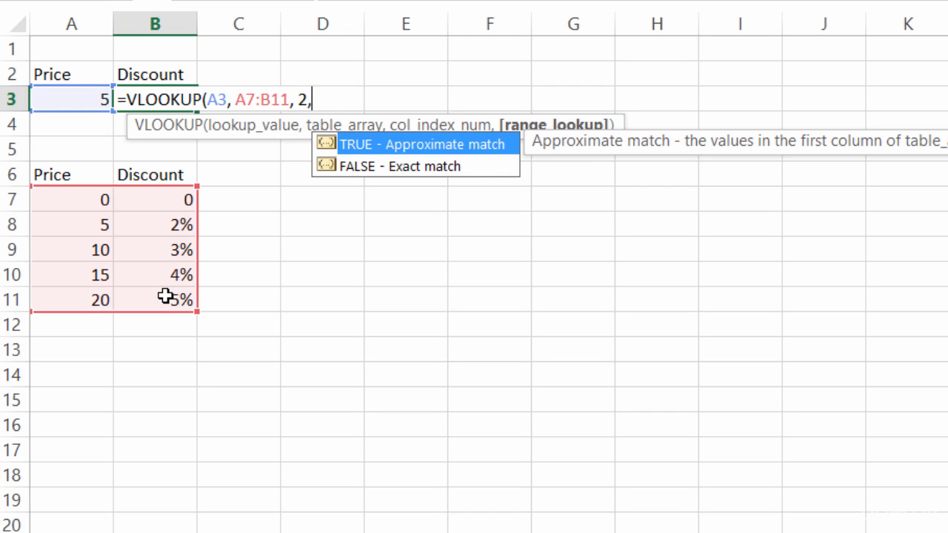
key(Tab)
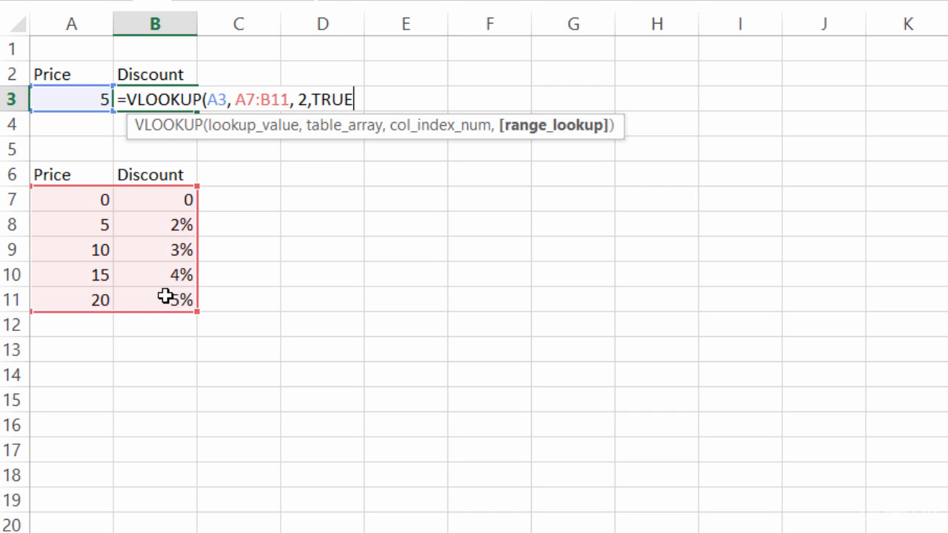
key(Return)
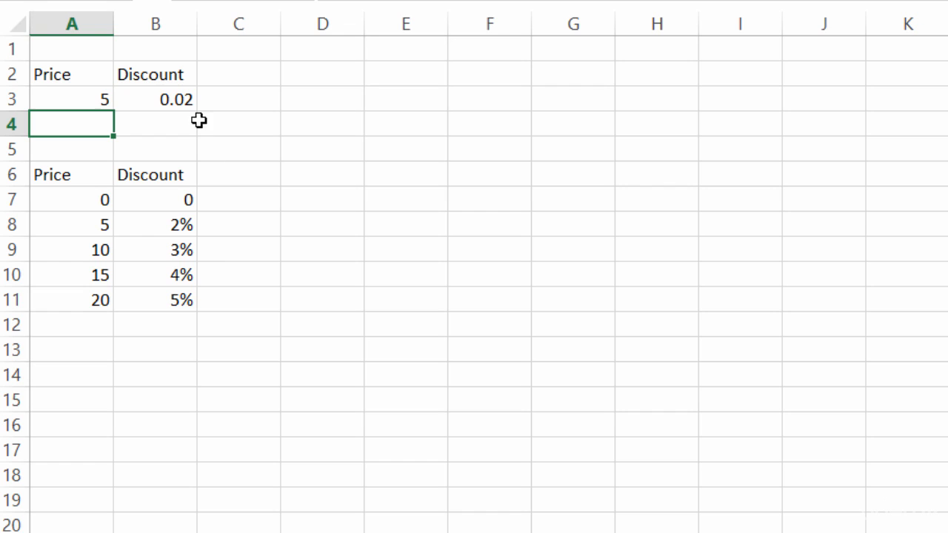
Test the discount lookup by setting the price in A3 to 10 and then to 13
click(95, 91)
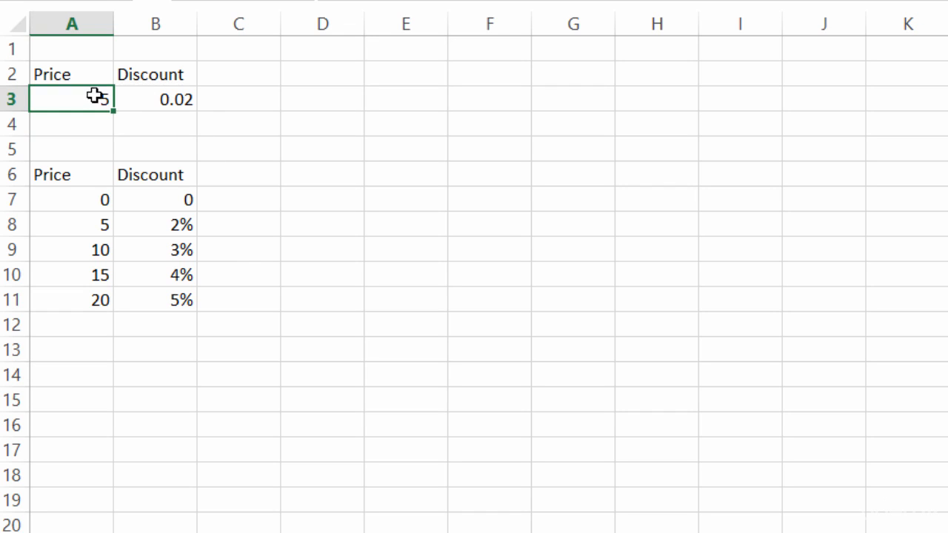
text(10)
key(Return)
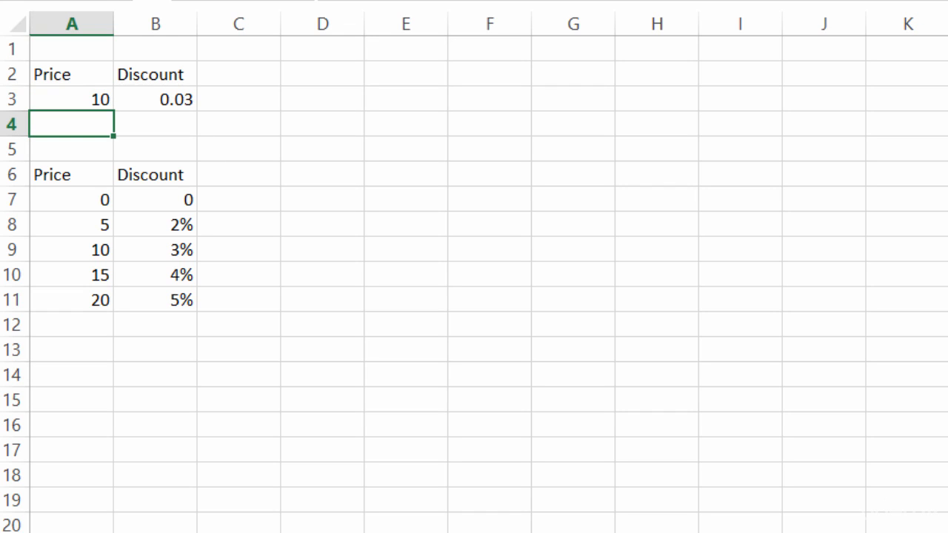
click(90, 96)
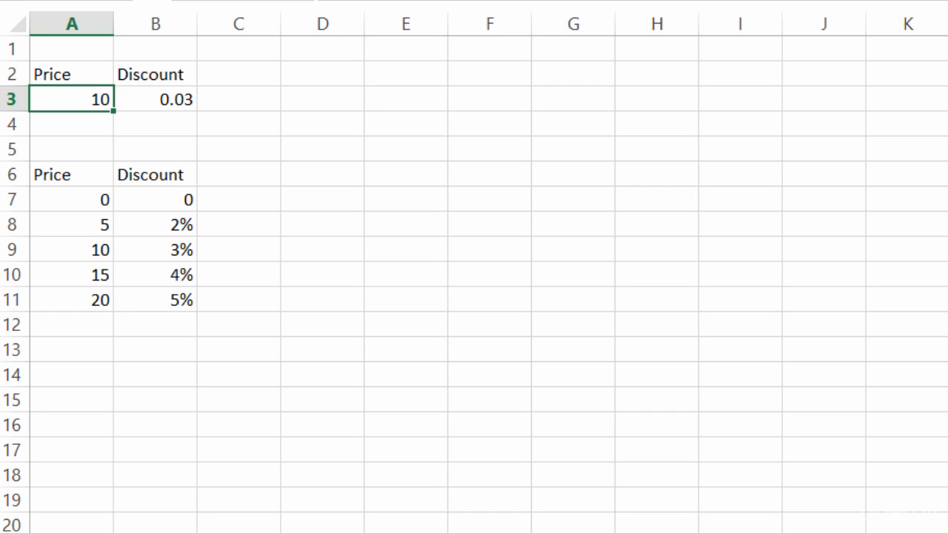
text(13)
key(Return)
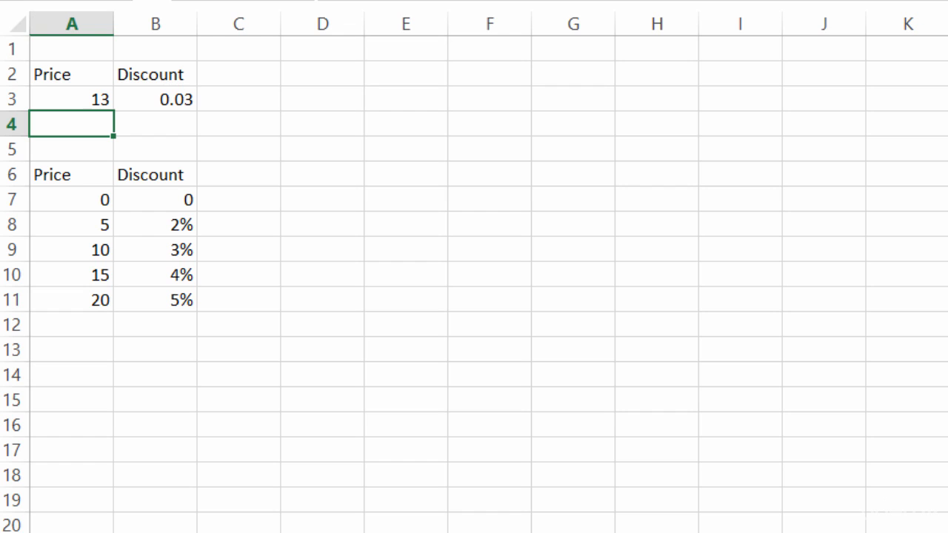
Edit the price in A3 to 15 to test the discount lookup at that tier
key(Up)
key(F2)
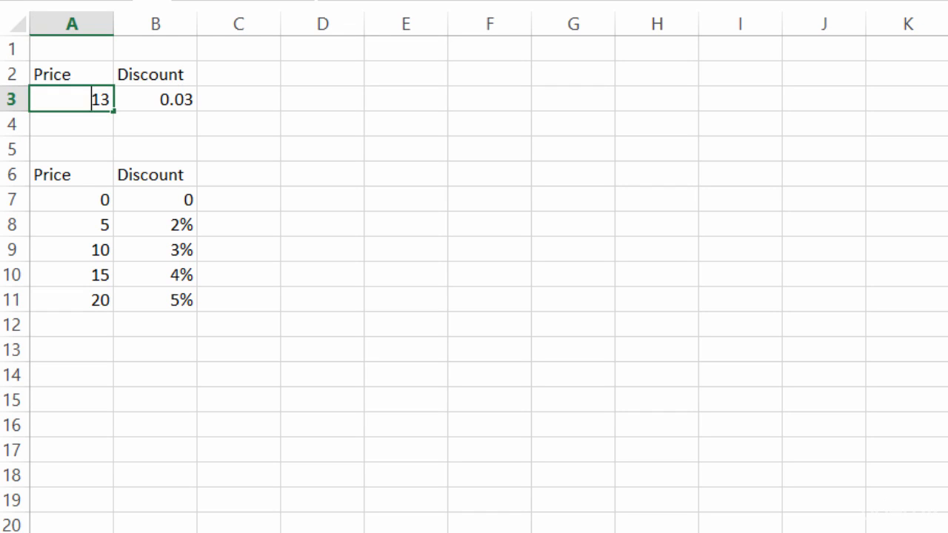
key(BackSpace)
text(5)
key(Return)
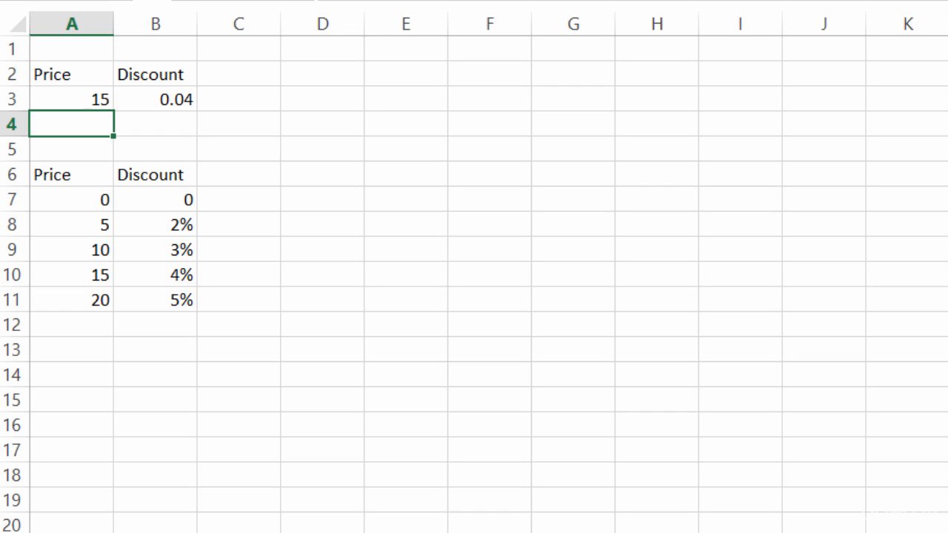
Review the arguments and referenced ranges of the VLOOKUP formula in B3, leaving the formula as it is
key(Up)
key(Right)
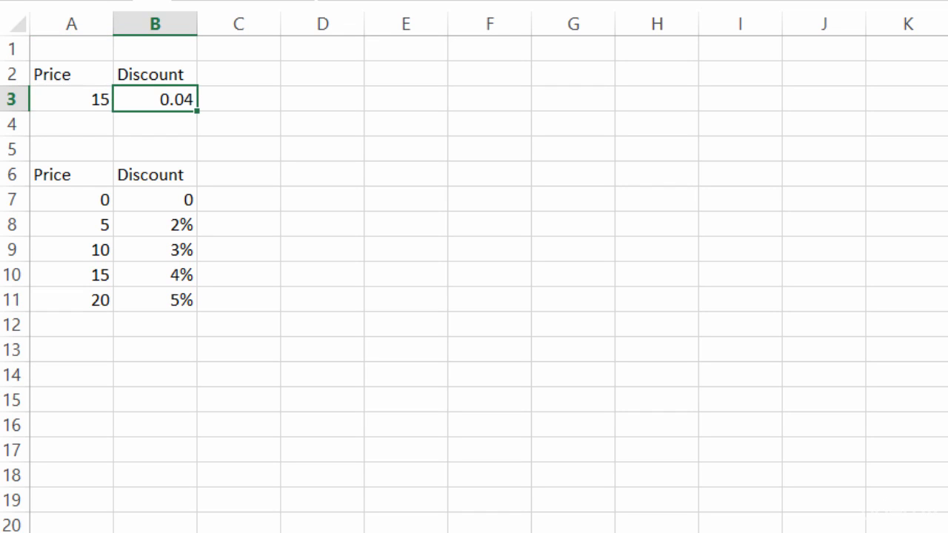
key(F2)
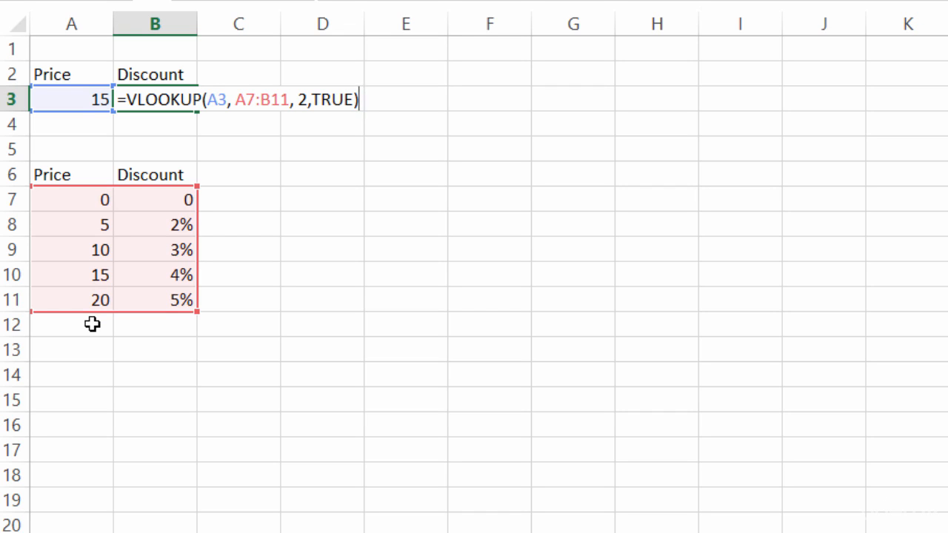
key(ctrl+Return)
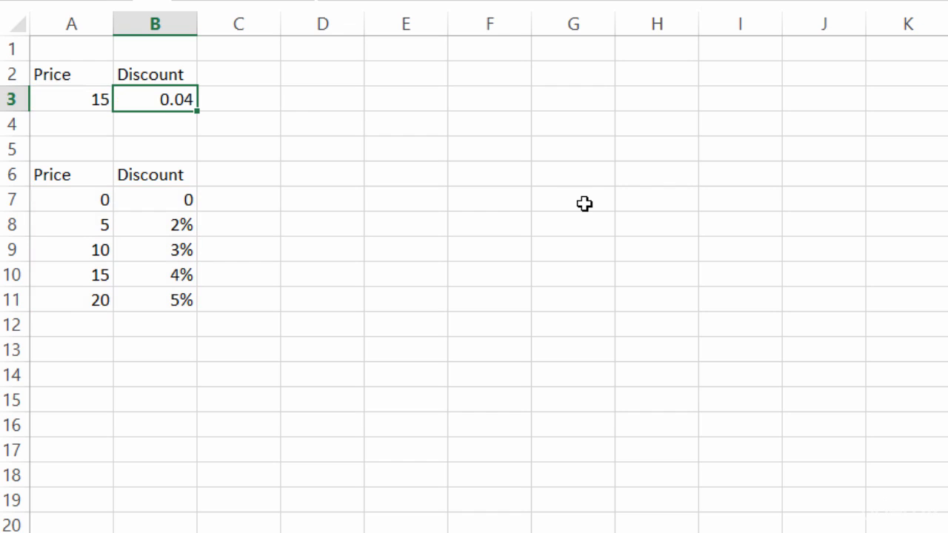